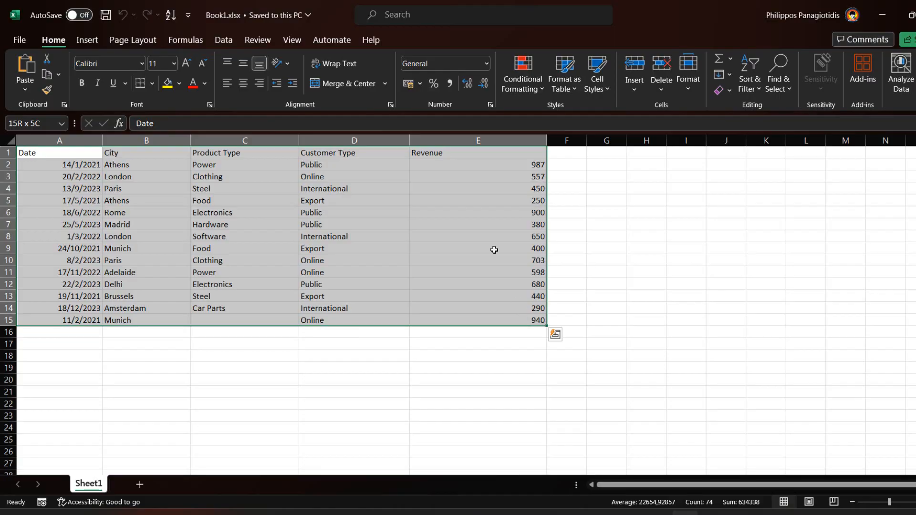
# Convert the data range A1:E15 into a table, keeping the first row as headers
pyautogui.click(88, 41)
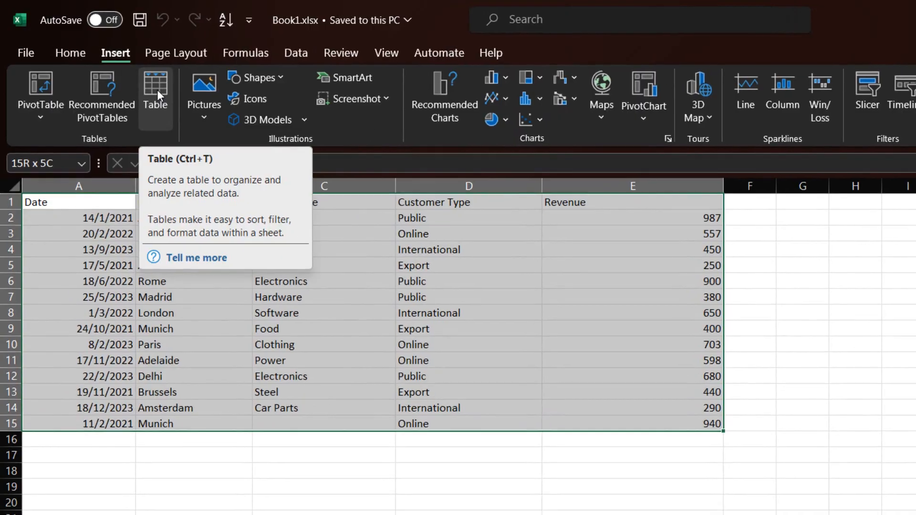
pyautogui.click(158, 91)
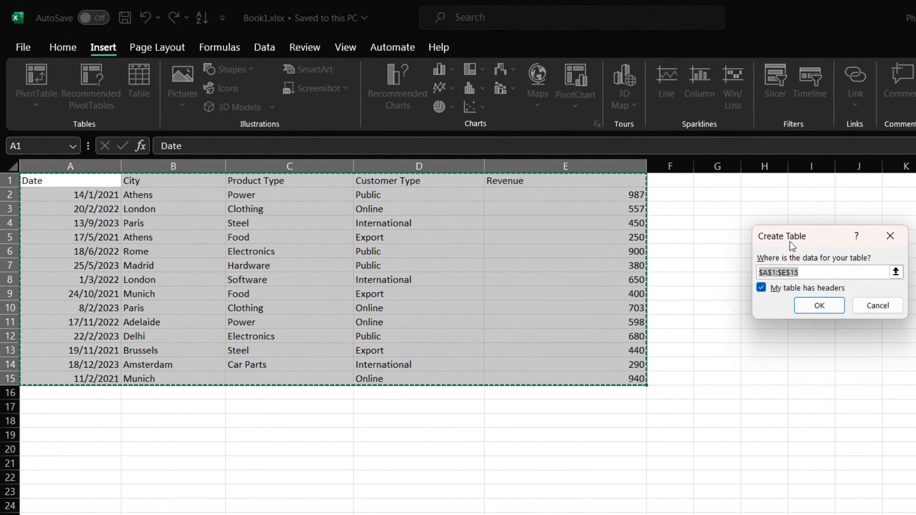
pyautogui.moveTo(789, 241); pyautogui.dragTo(697, 214)
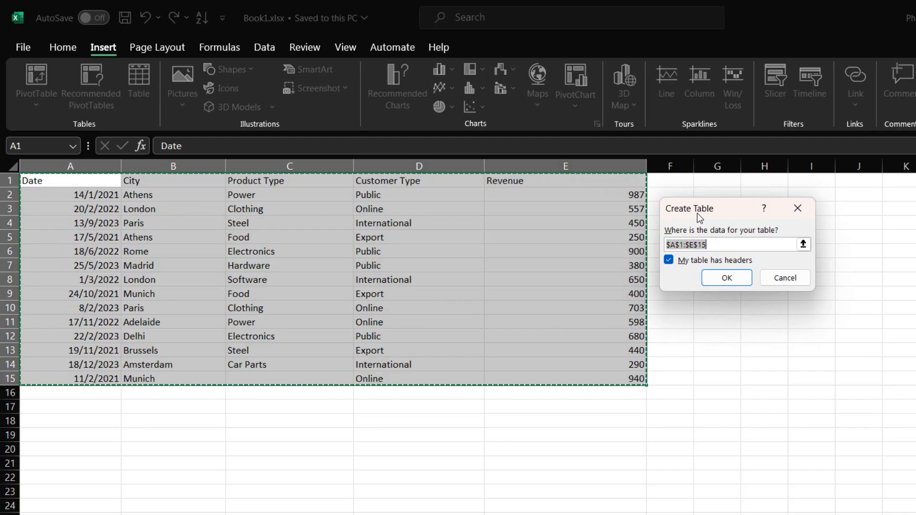
pyautogui.click(730, 245)
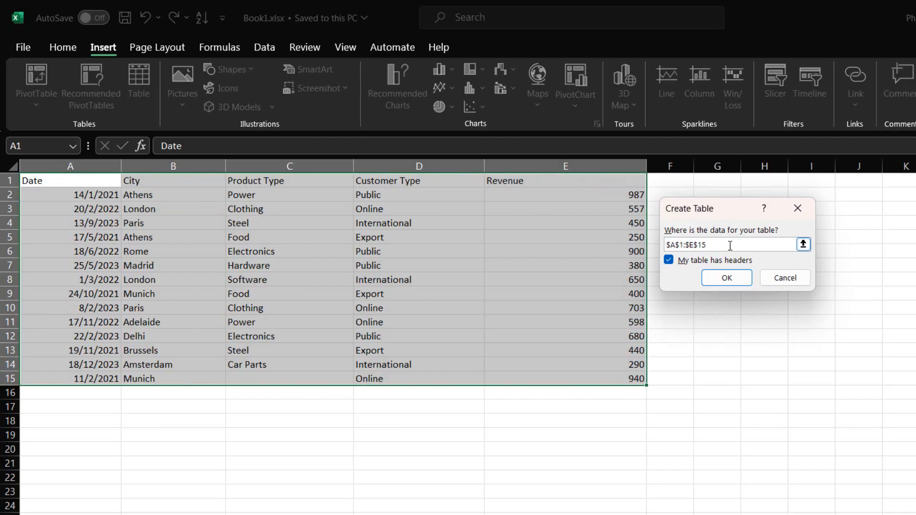
pyautogui.doubleClick(730, 246)
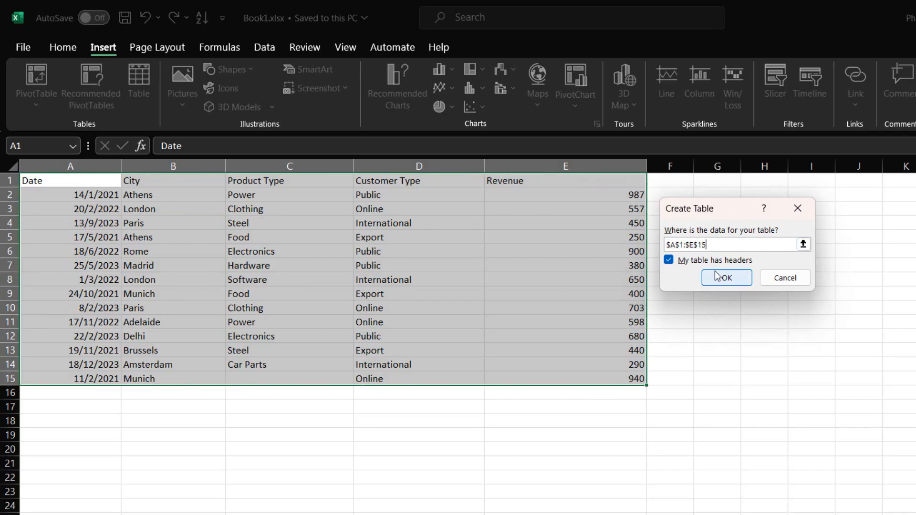
pyautogui.click(669, 261)
pyautogui.click(668, 260)
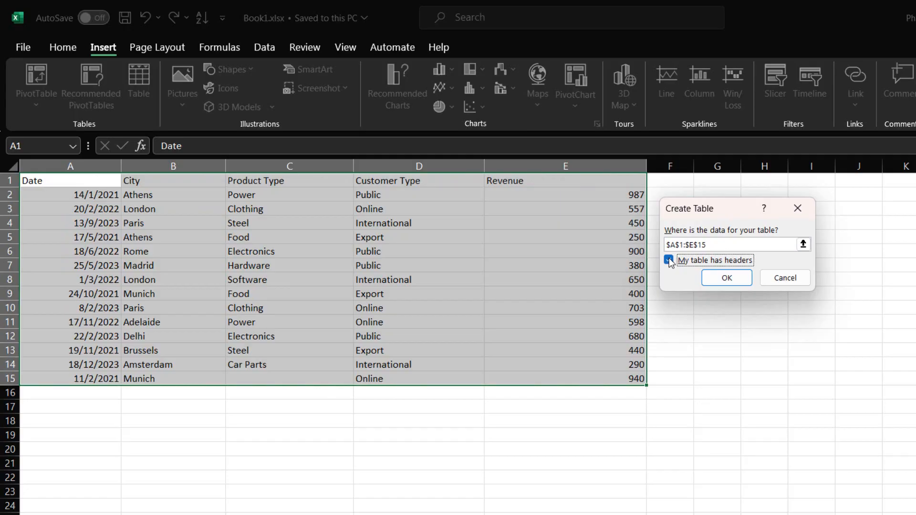
pyautogui.click(726, 278)
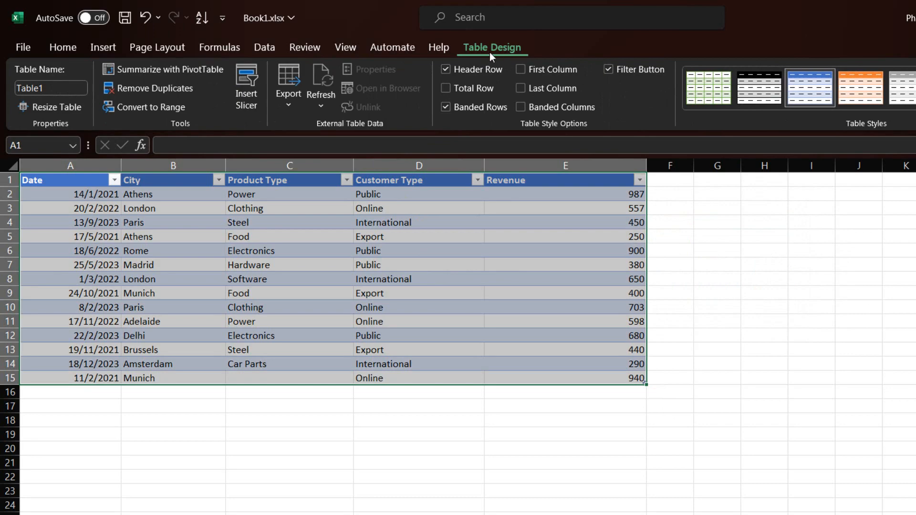
# Insert a PivotTable based on Table1 and place it on a new worksheet
pyautogui.click(115, 51)
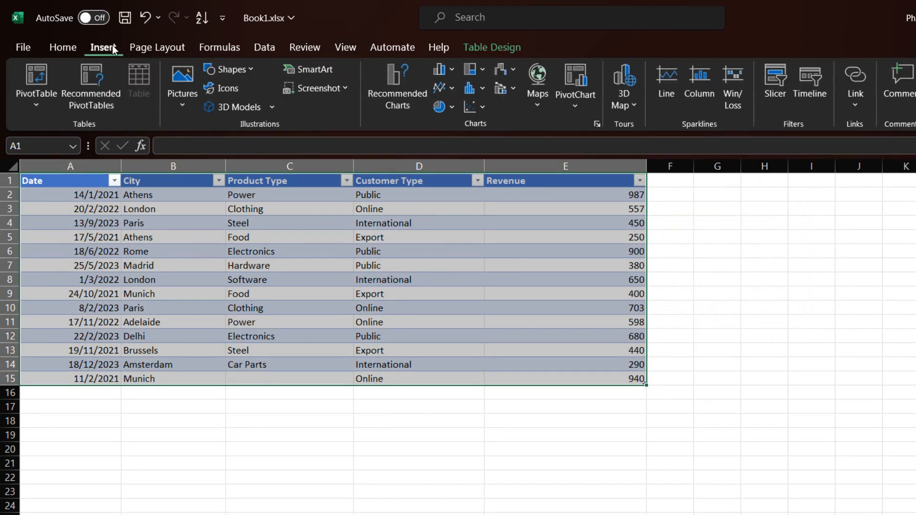
pyautogui.click(33, 79)
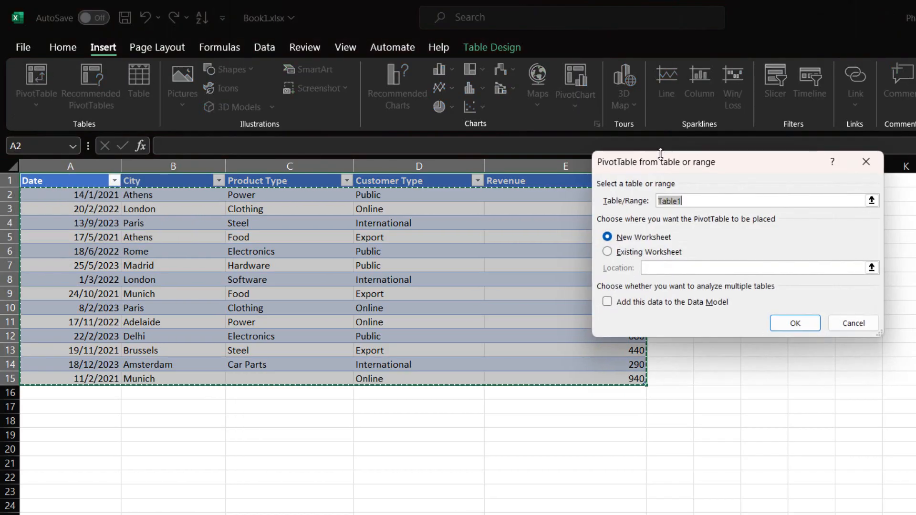
pyautogui.moveTo(661, 155); pyautogui.dragTo(700, 159)
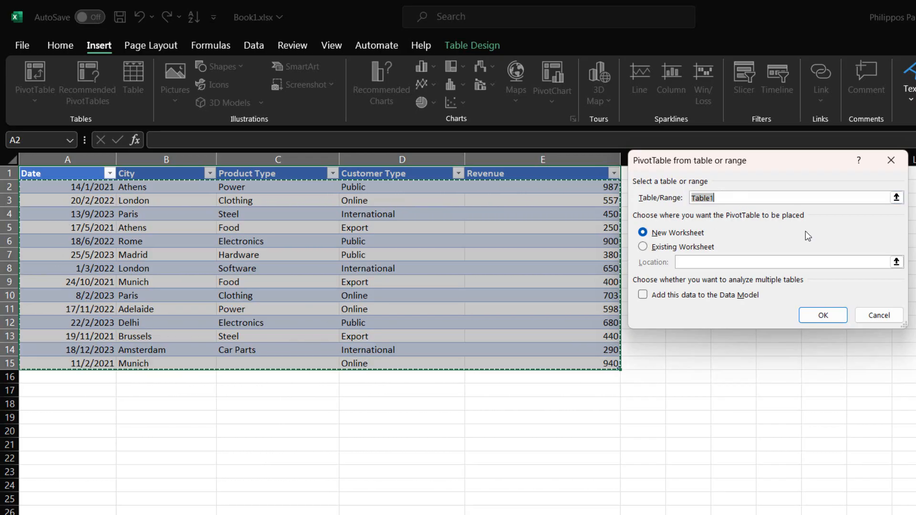
pyautogui.click(663, 249)
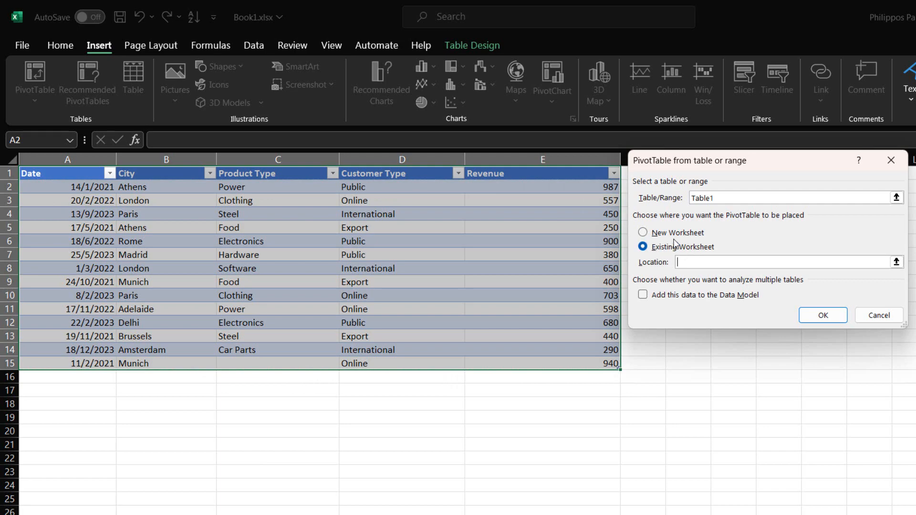
pyautogui.click(657, 236)
pyautogui.click(811, 315)
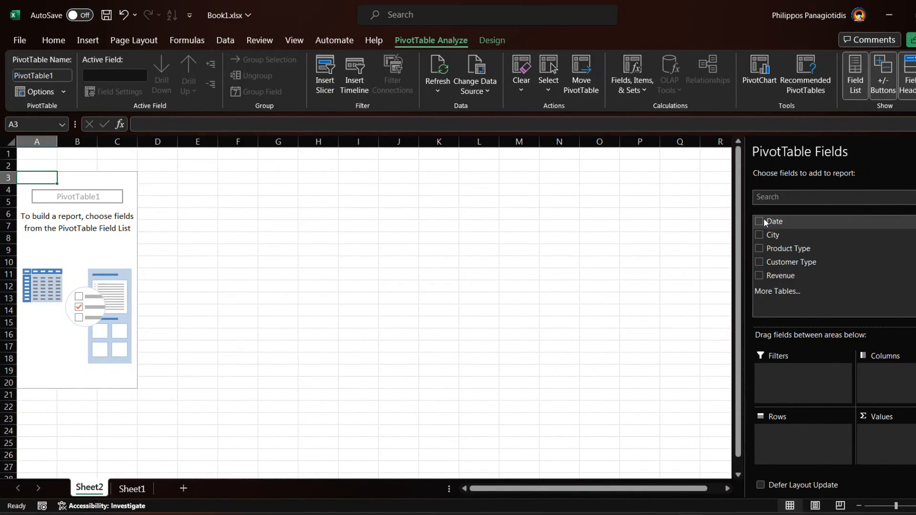
# Add City and Product Type as PivotTable rows and Revenue as the summed value
pyautogui.click(759, 235)
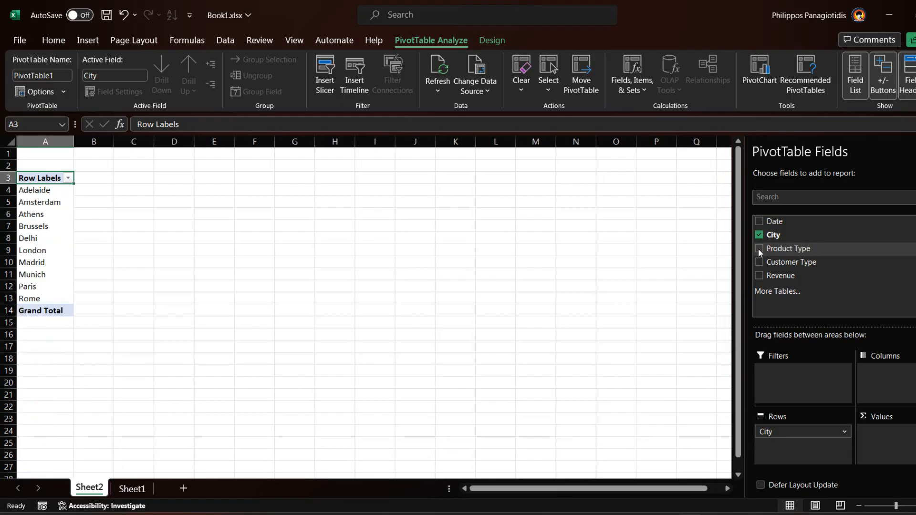
pyautogui.click(760, 248)
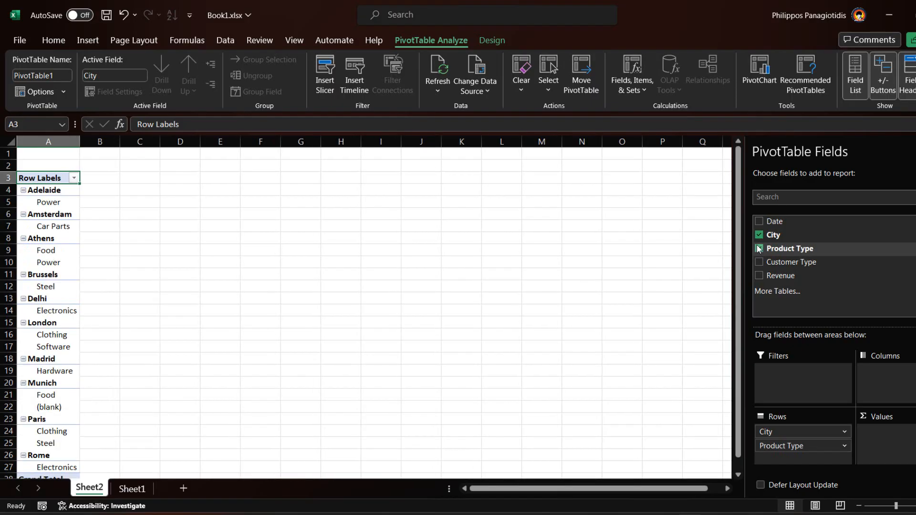
pyautogui.click(760, 276)
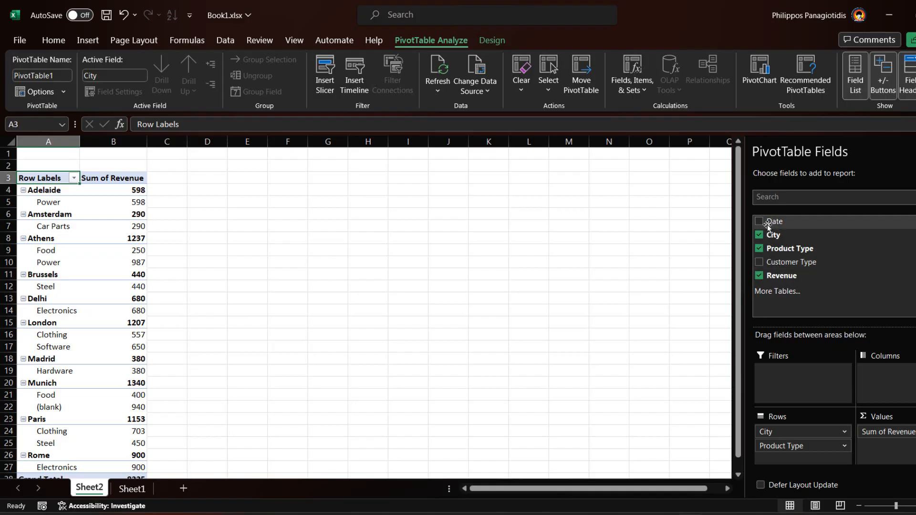
pyautogui.click(759, 263)
pyautogui.click(759, 262)
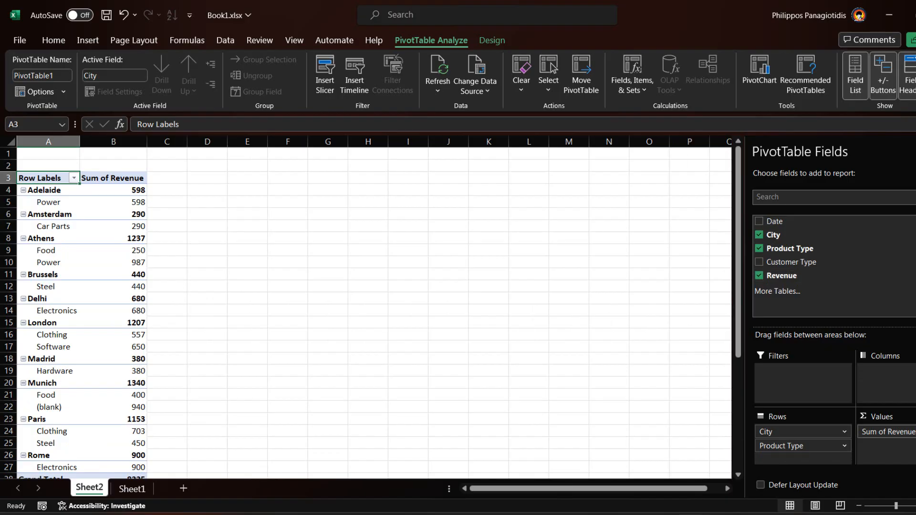
pyautogui.click(887, 432)
pyautogui.click(912, 432)
# Add Date to the PivotTable rows, keeping its Years grouping and removing the Quarters and Months groupings
pyautogui.click(760, 222)
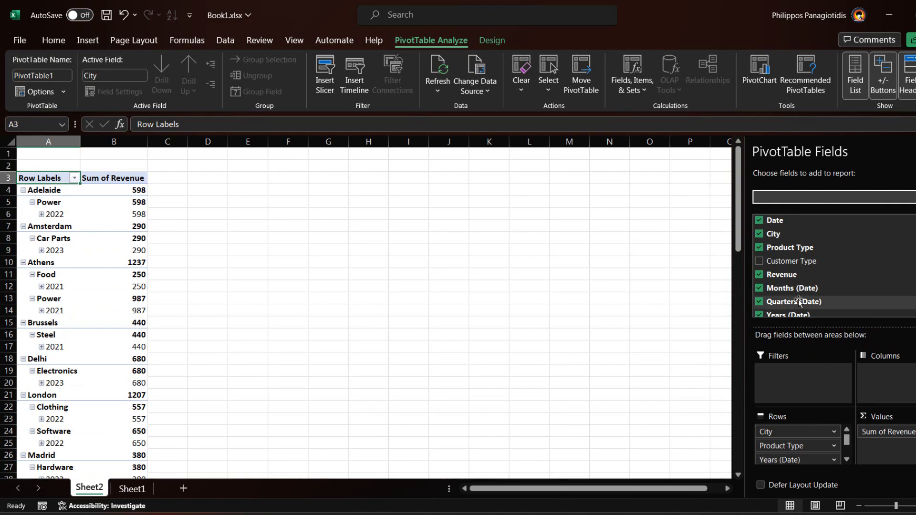
pyautogui.click(760, 303)
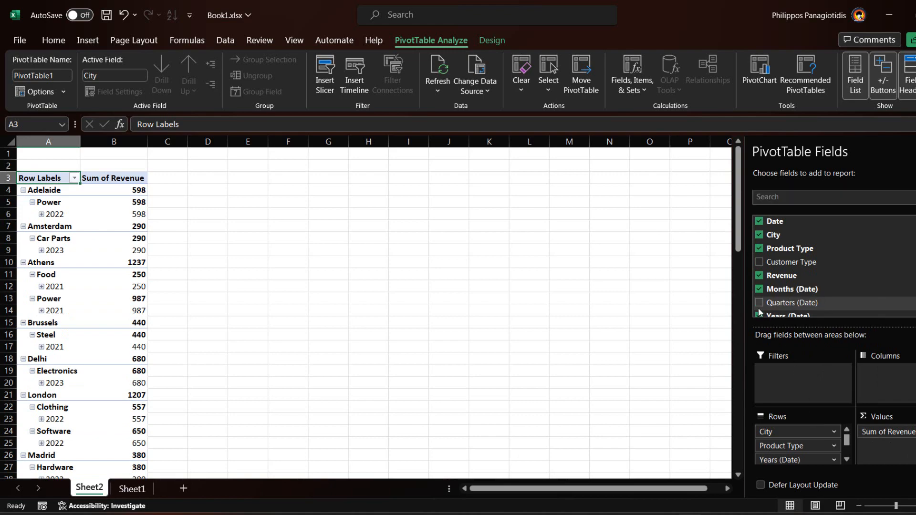
pyautogui.click(759, 315)
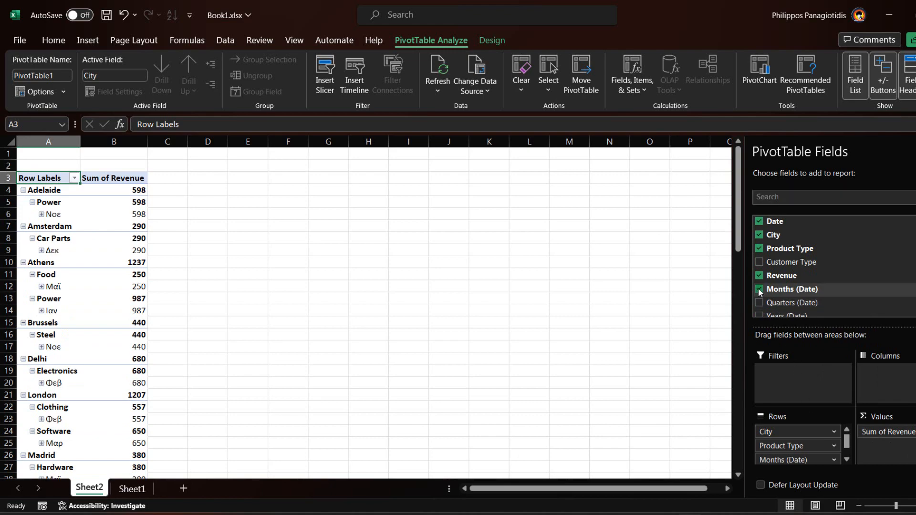
pyautogui.click(759, 289)
pyautogui.click(760, 314)
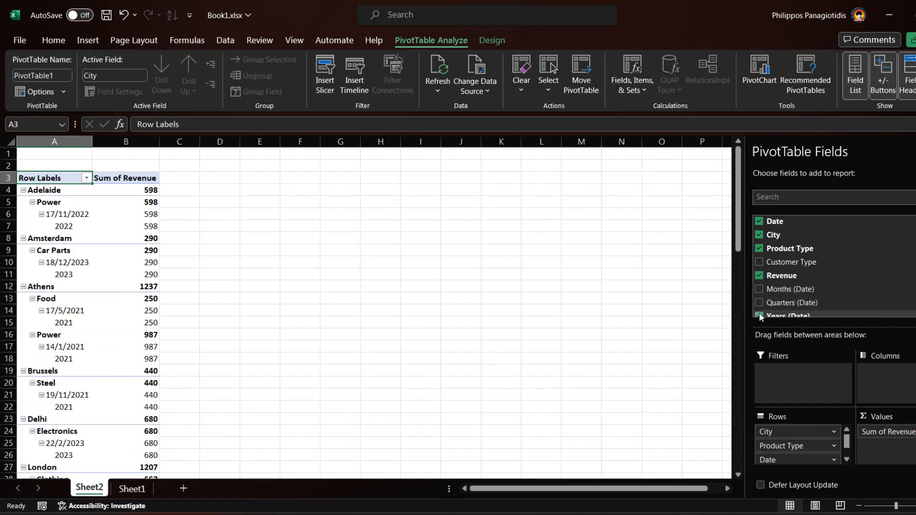
pyautogui.scroll(-1, 802, 282)
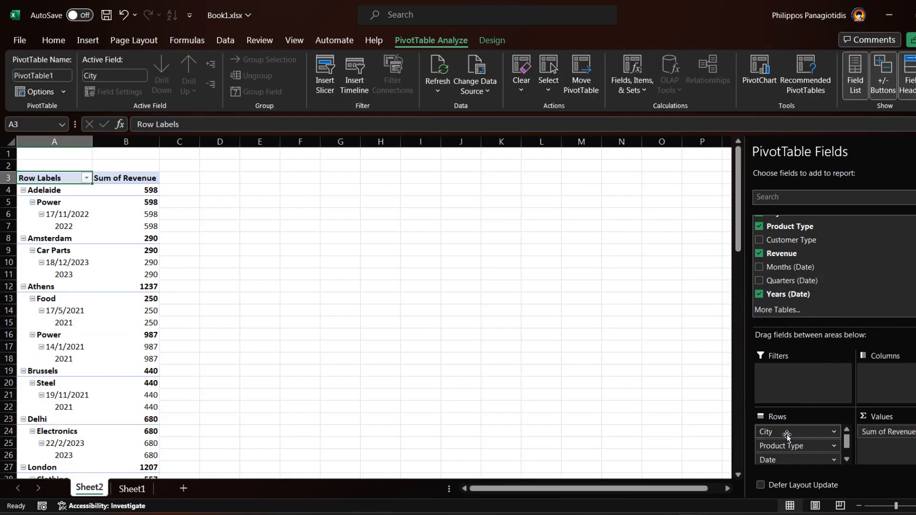
# Move City to the PivotTable's filters and Date to its columns
pyautogui.moveTo(788, 435); pyautogui.dragTo(783, 382)
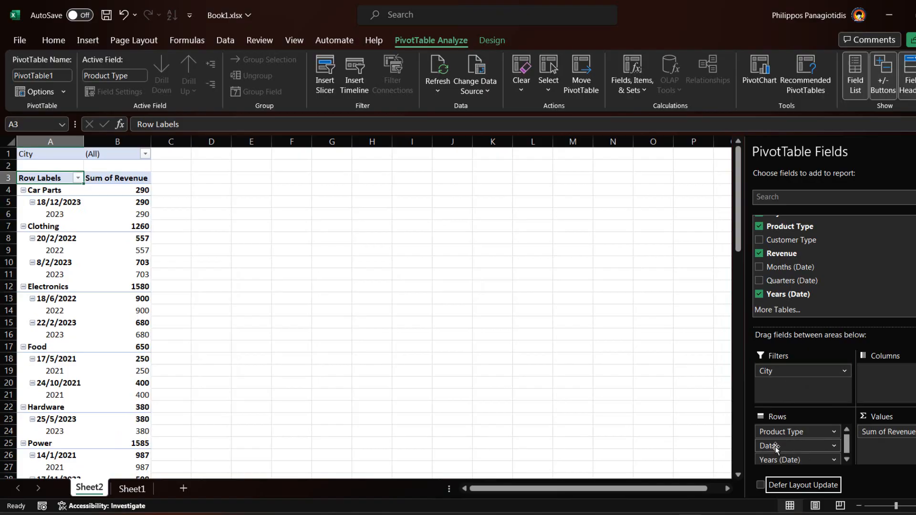
pyautogui.moveTo(768, 446); pyautogui.dragTo(883, 381)
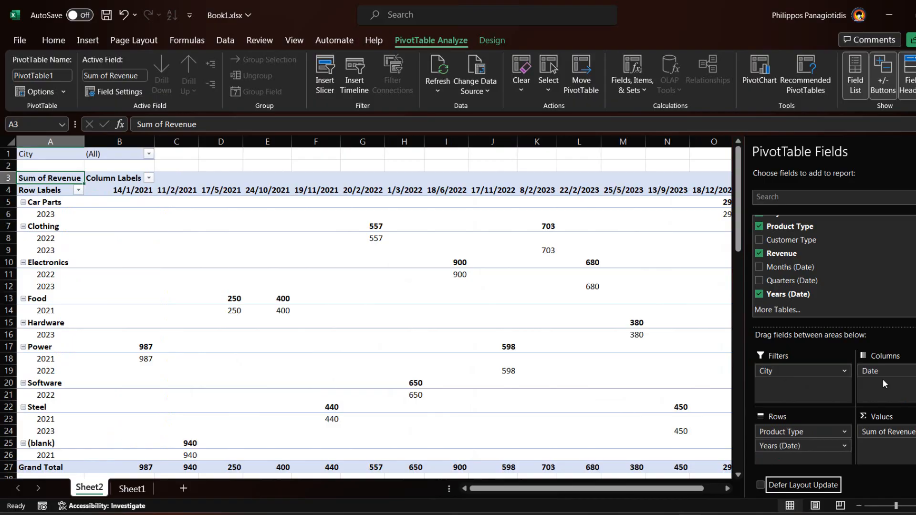
pyautogui.click(764, 432)
pyautogui.press('Escape')
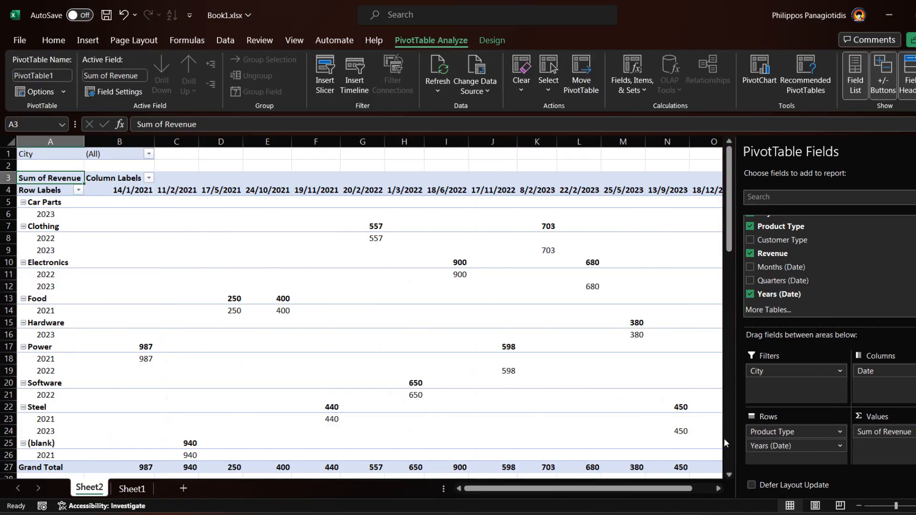
# Extract the detail records behind PivotTable cell O25 to a separate sheet and return to Sheet2
pyautogui.doubleClick(723, 437)
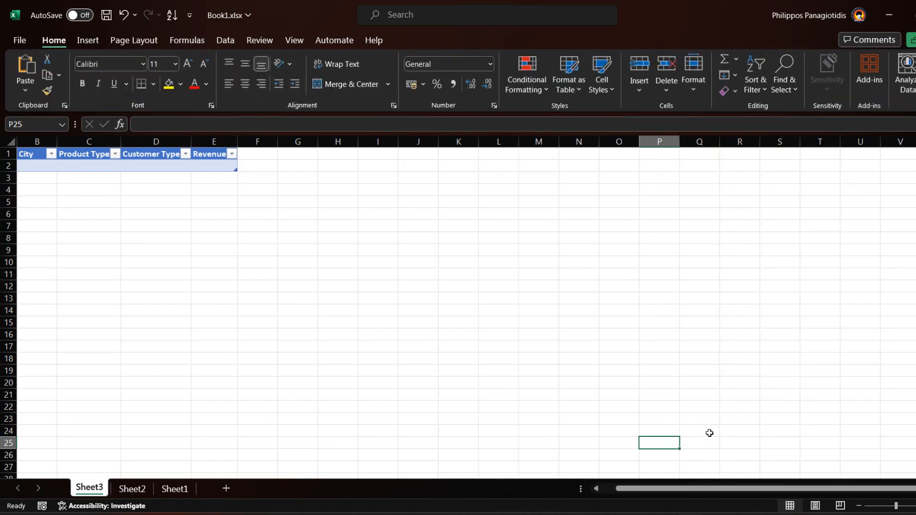
pyautogui.click(122, 491)
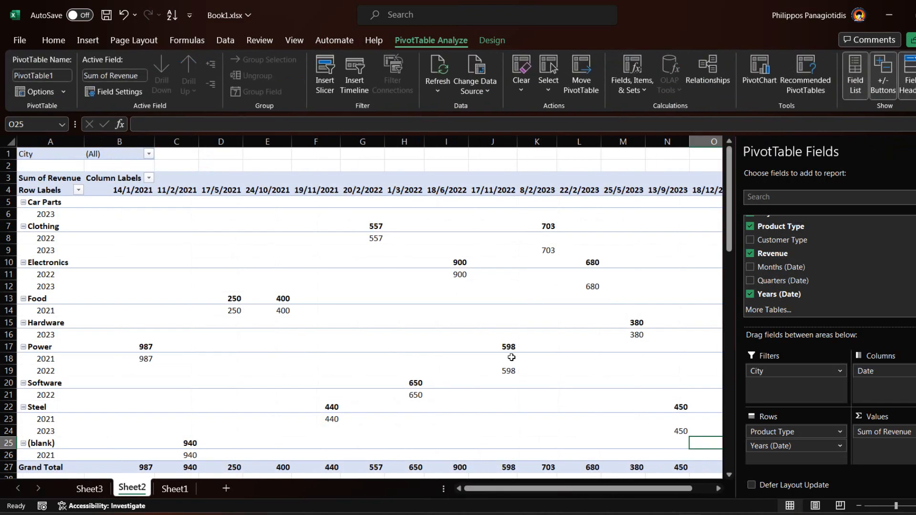
# Add Months (Date) to the PivotTable rows, leaving Quarters (Date) out
pyautogui.click(753, 267)
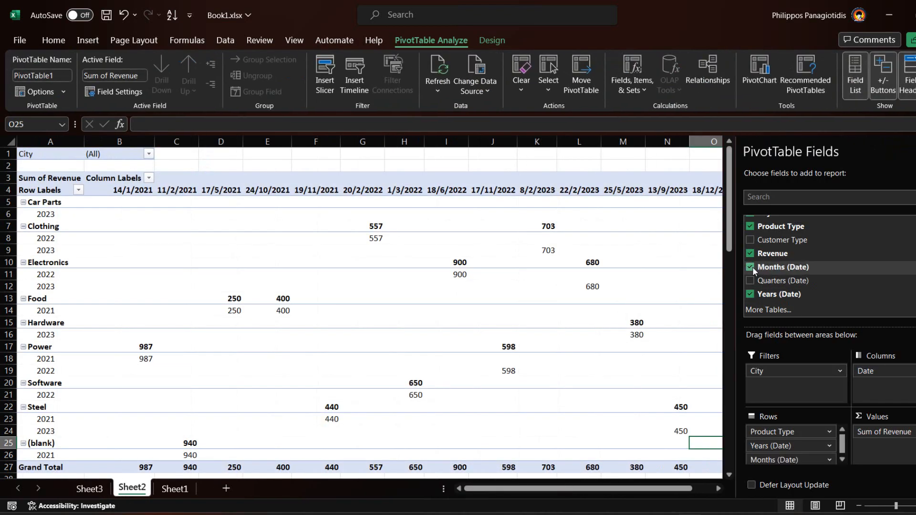
pyautogui.click(751, 282)
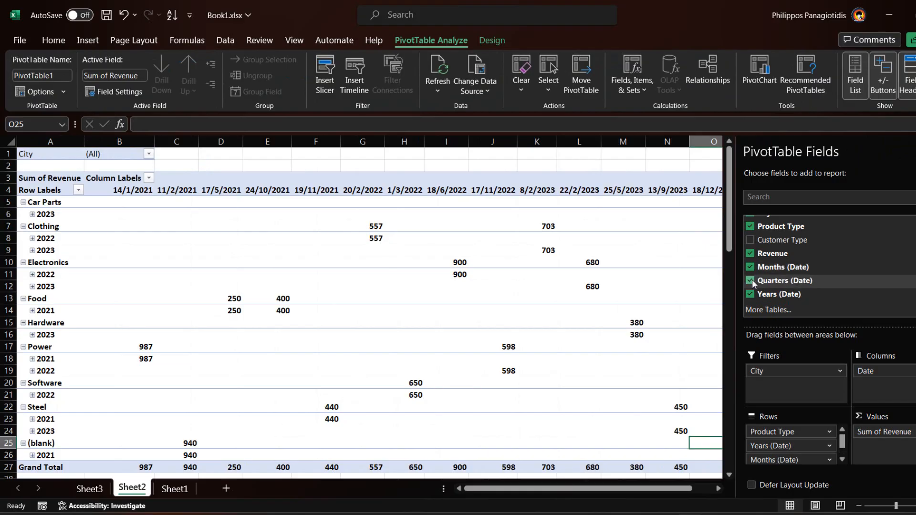
pyautogui.click(751, 281)
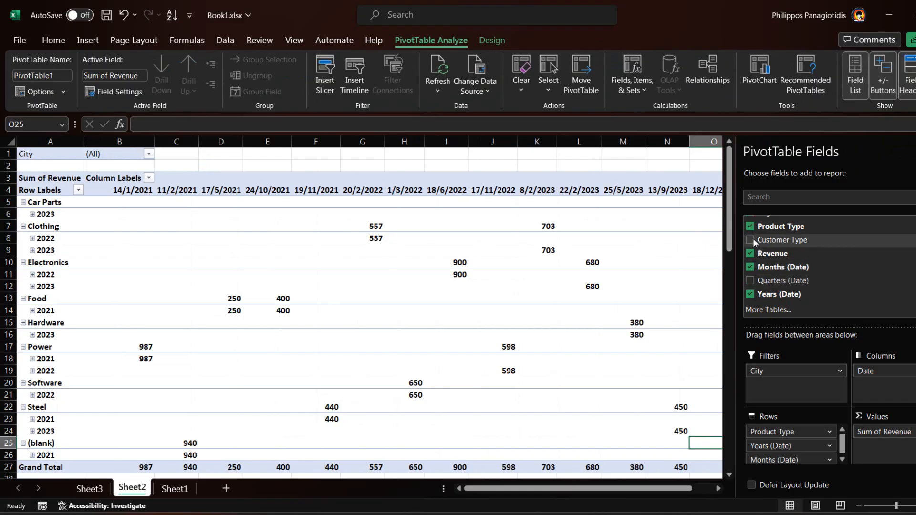
pyautogui.moveTo(764, 241); pyautogui.dragTo(843, 445)
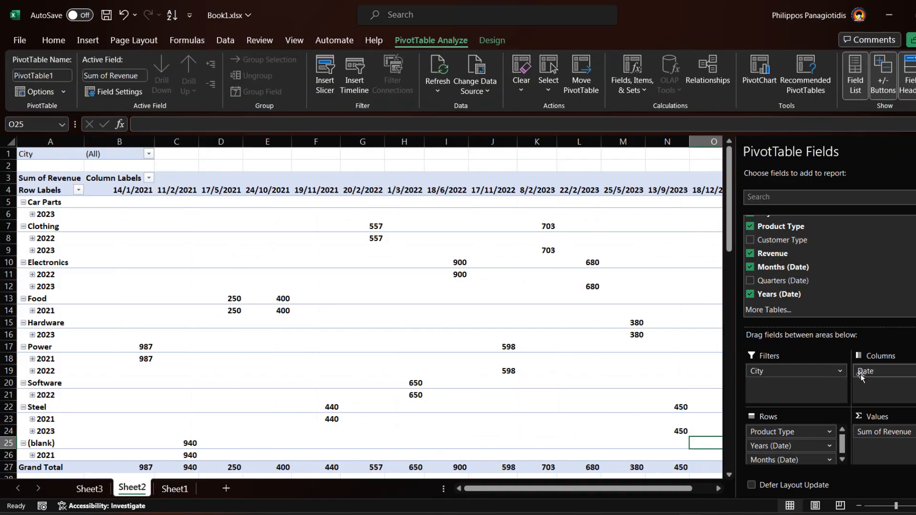
pyautogui.click(777, 373)
pyautogui.click(777, 373)
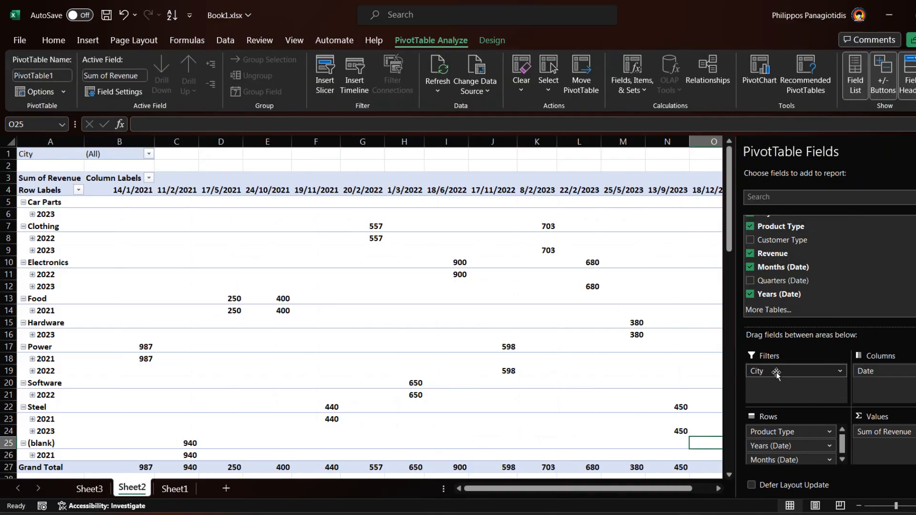